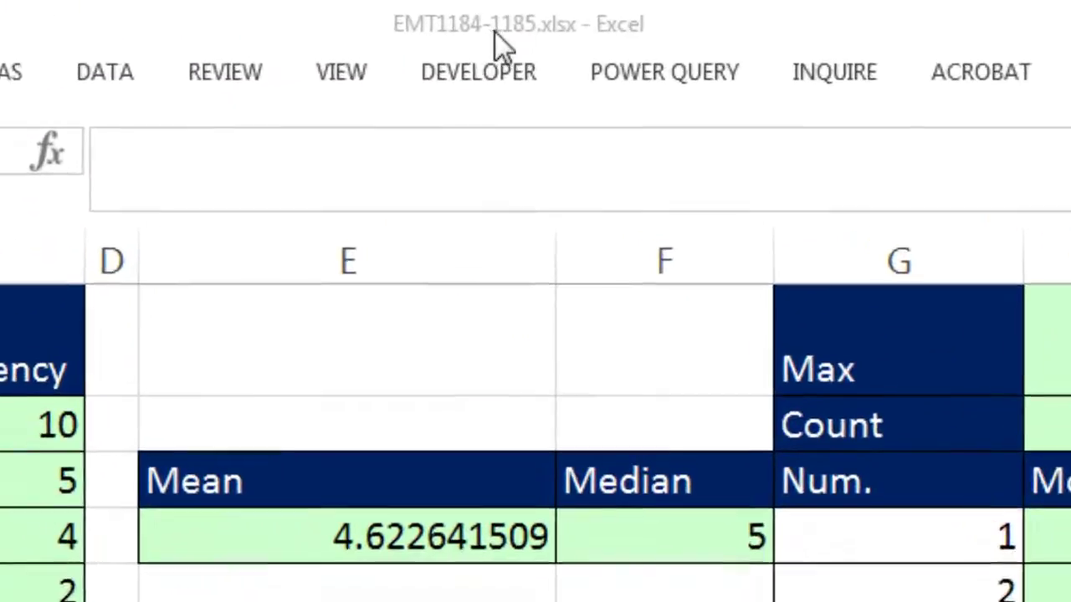
# Review the existing Mean, Median and Mode formulas in E4, F4 and H4
pyautogui.click(495, 33)
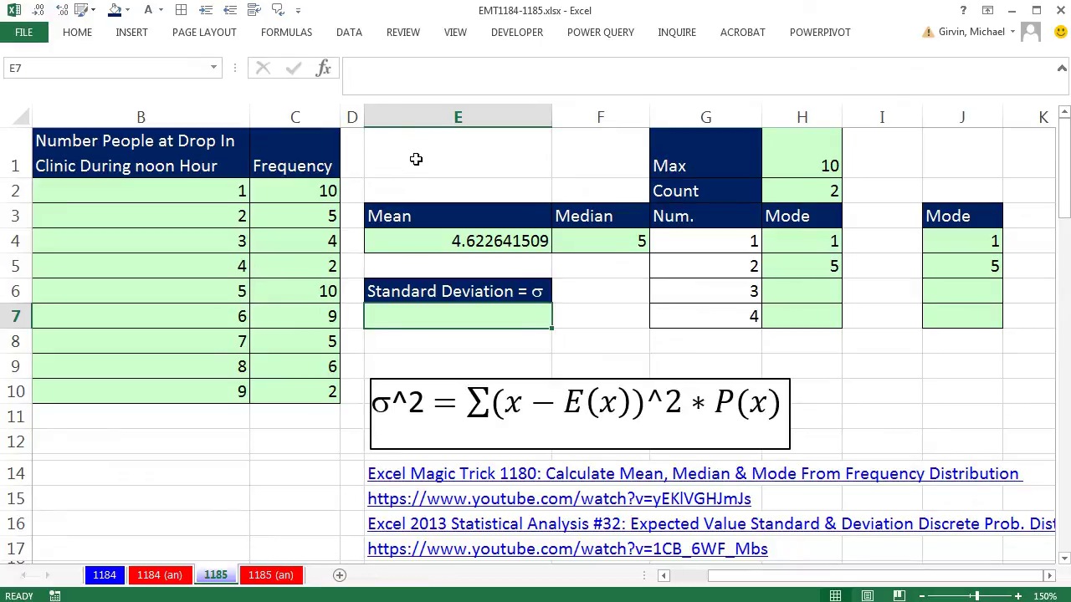
pyautogui.click(454, 241)
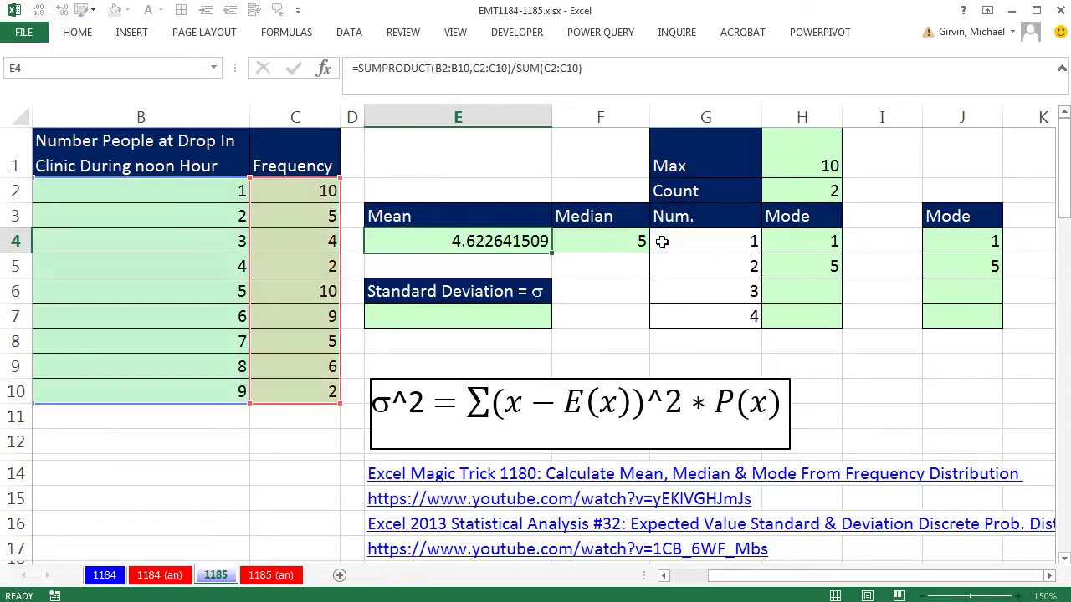
pyautogui.click(619, 241)
pyautogui.press('F2')
pyautogui.press('Escape')
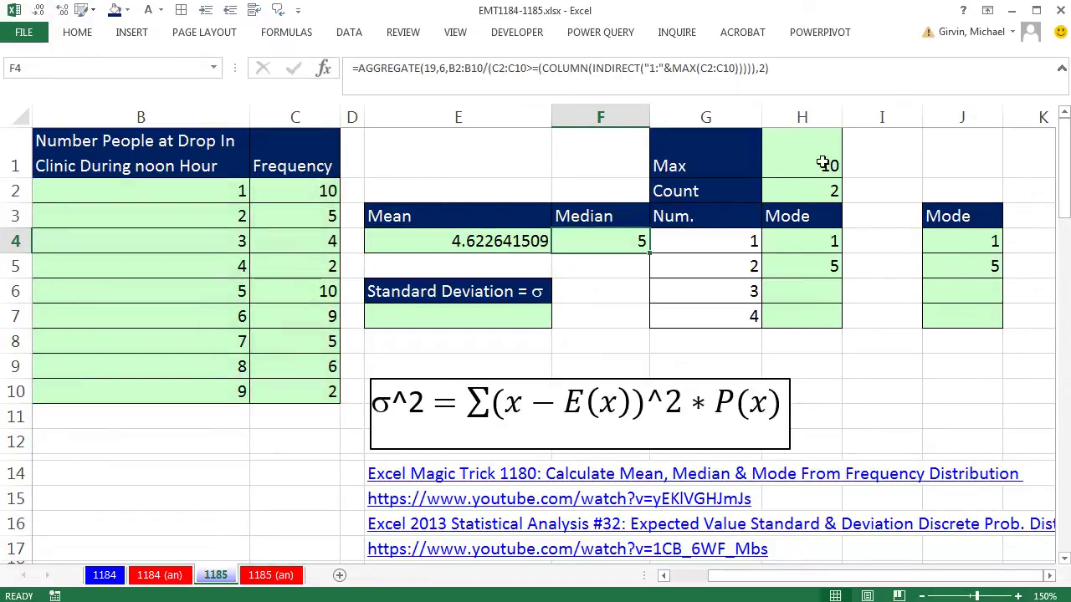
pyautogui.click(808, 240)
pyautogui.press('F2')
pyautogui.press('Escape')
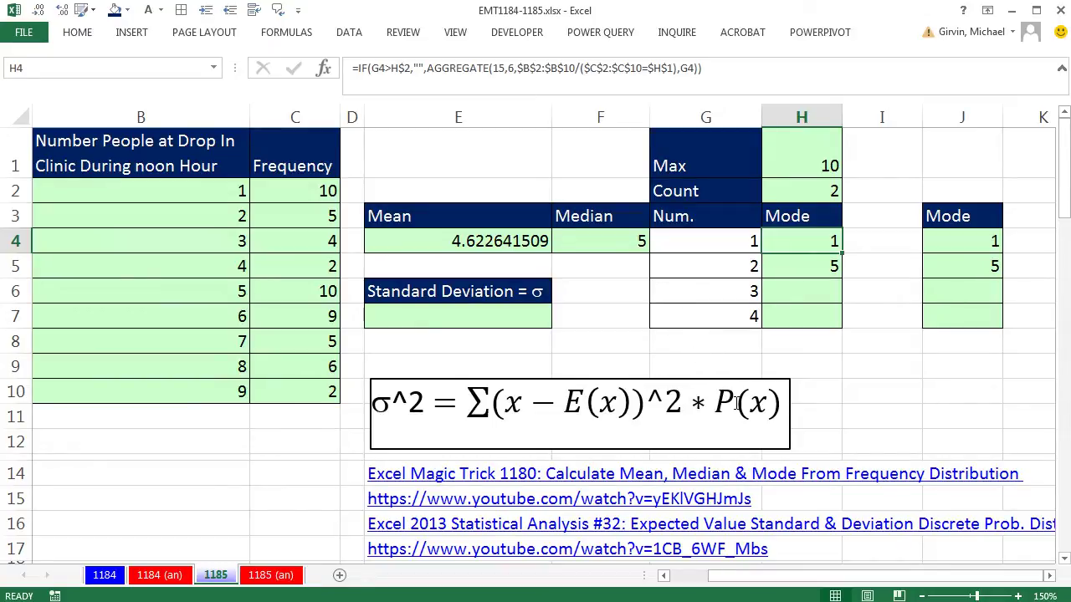
# In E7, begin =SUMPRODUCT((B2:B10-E4)^2, as the squared-deviation first array
pyautogui.click(442, 318)
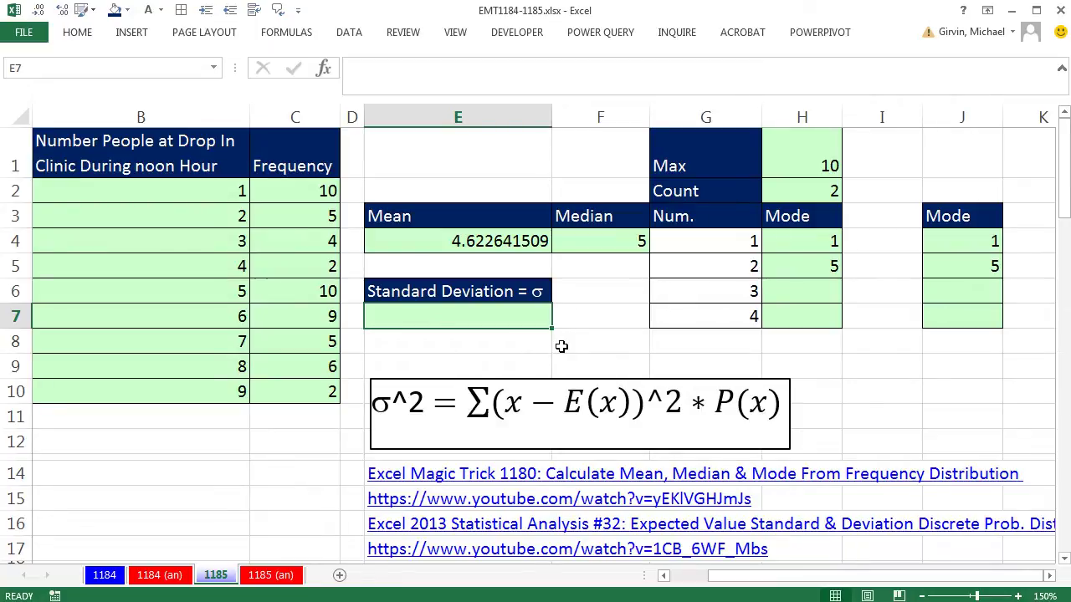
pyautogui.write('=sump')
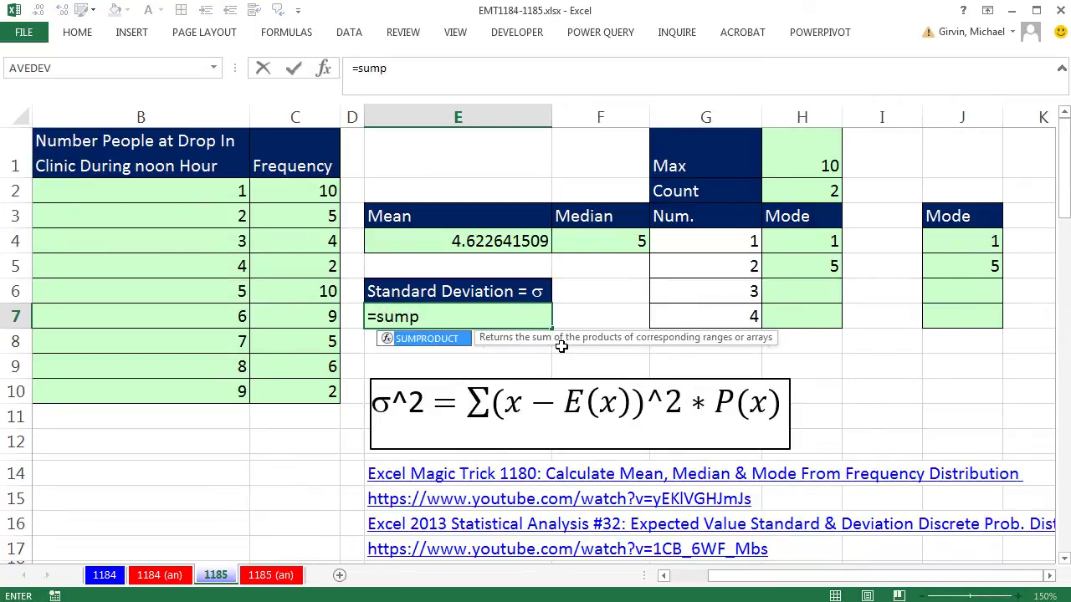
pyautogui.press('Tab')
pyautogui.write('(')
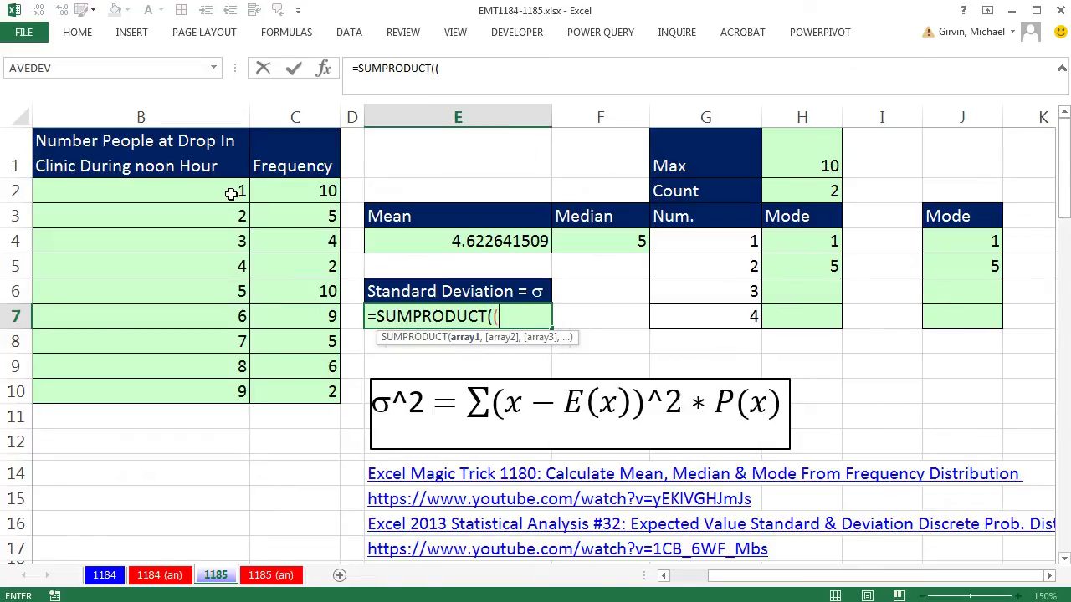
pyautogui.moveTo(226, 192); pyautogui.dragTo(222, 391)
pyautogui.write('-')
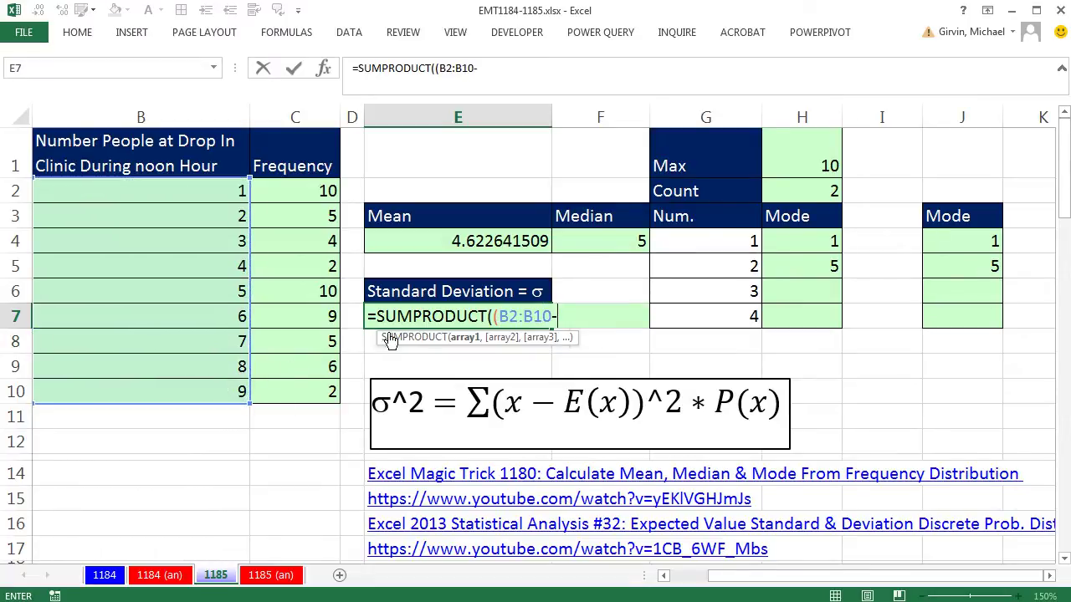
pyautogui.click(412, 239)
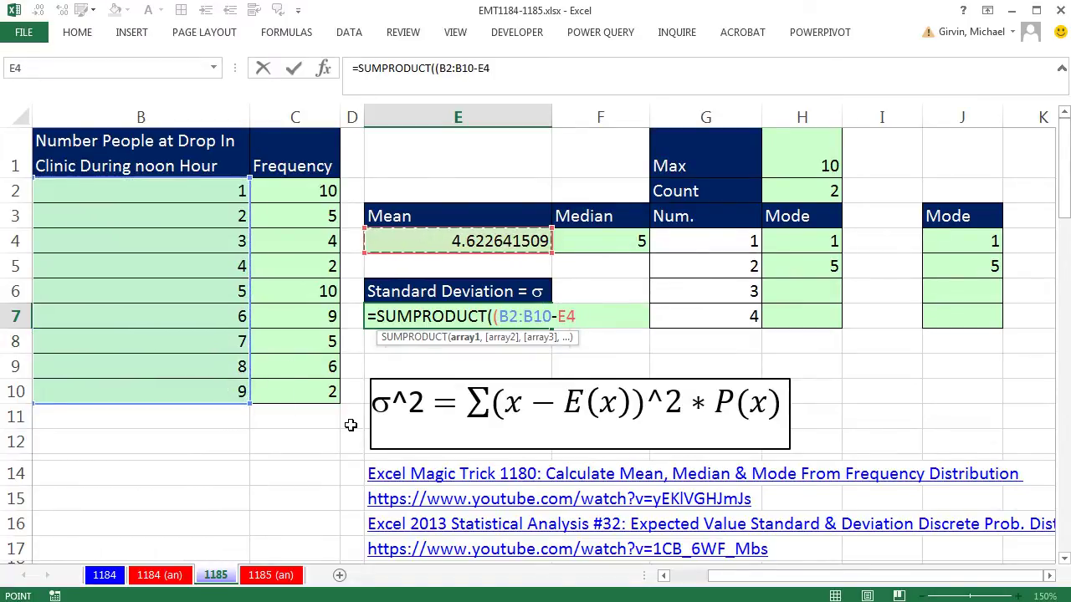
pyautogui.write(')')
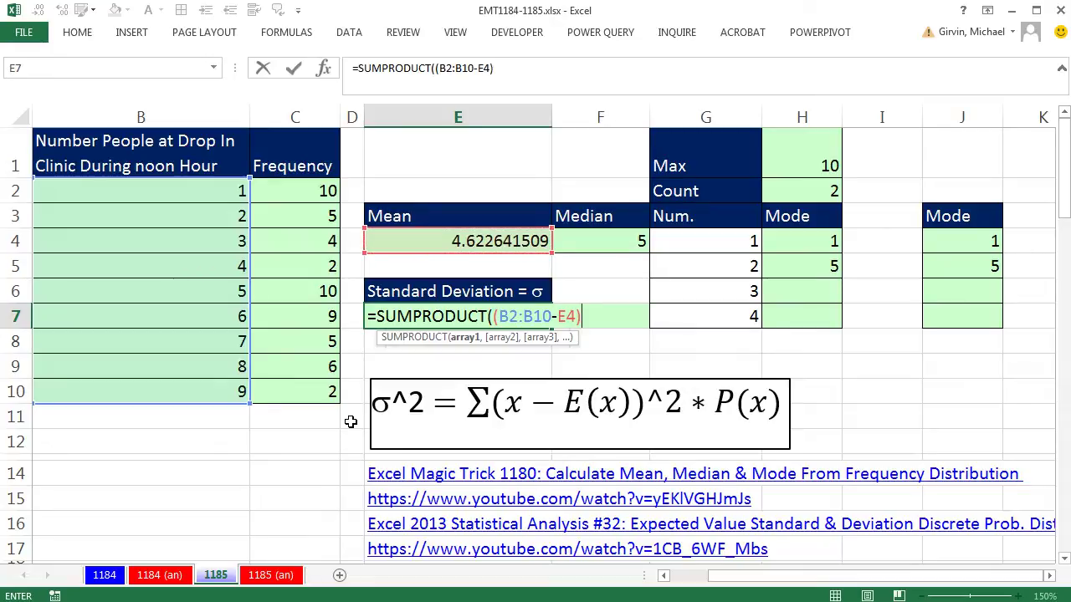
pyautogui.write('^2')
pyautogui.write(',')
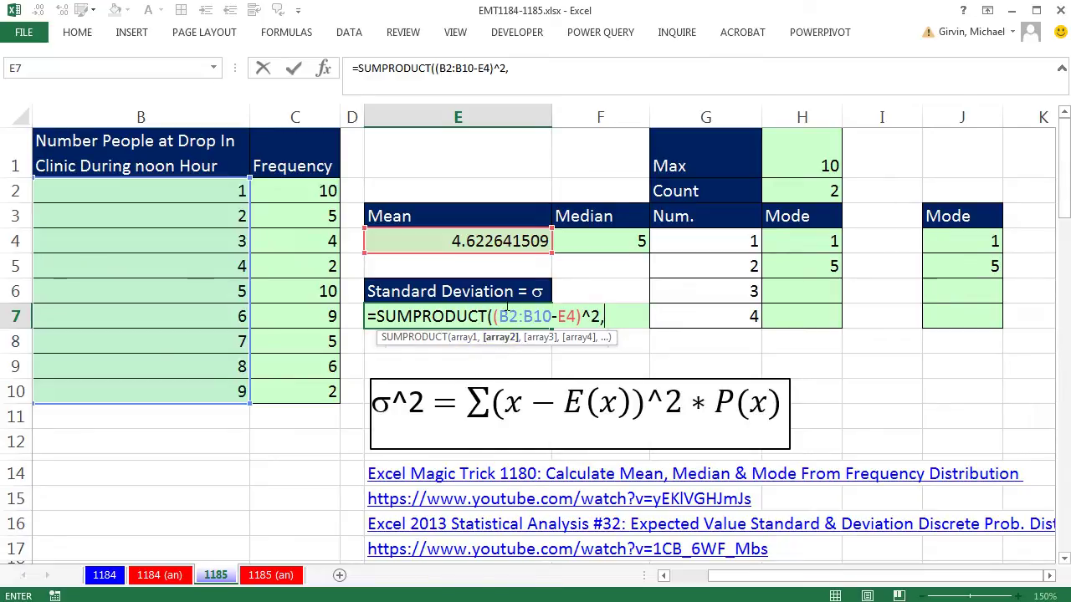
pyautogui.moveTo(497, 316); pyautogui.dragTo(577, 316)
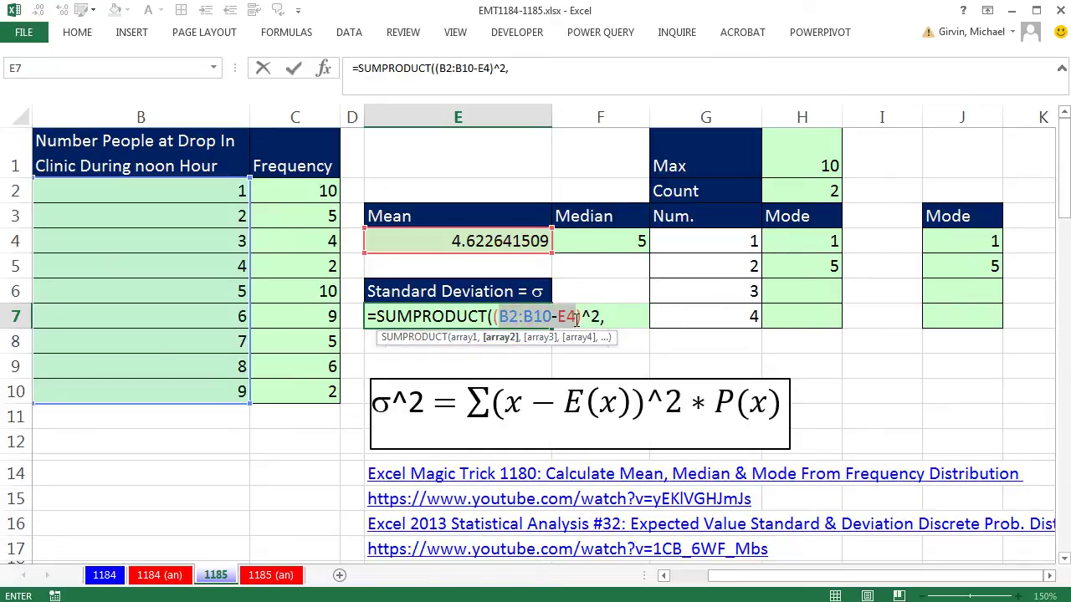
pyautogui.press('F9')
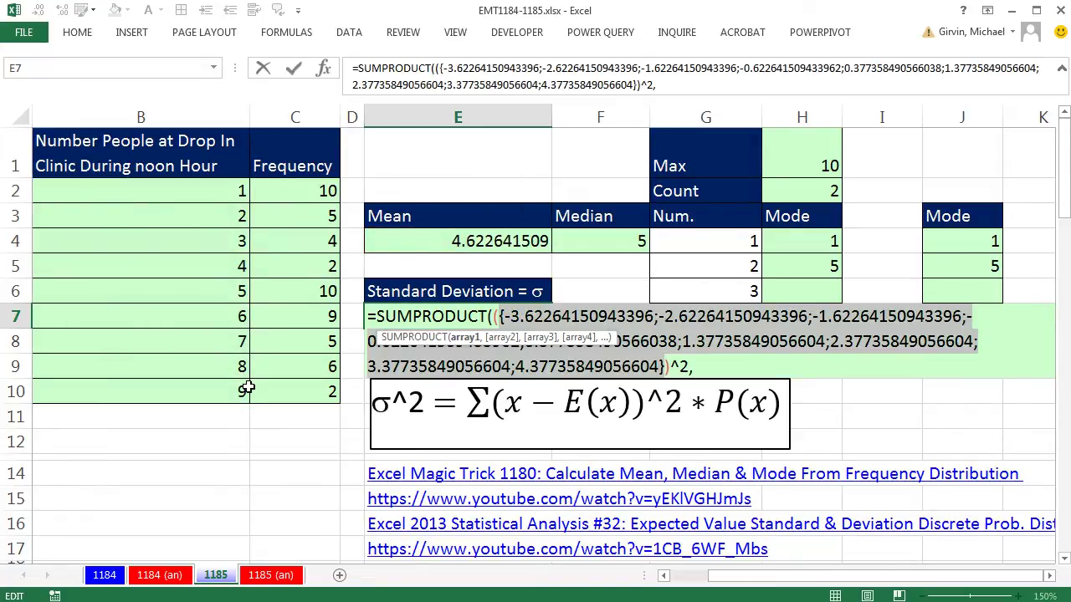
pyautogui.hotkey('ctrl', 'z')
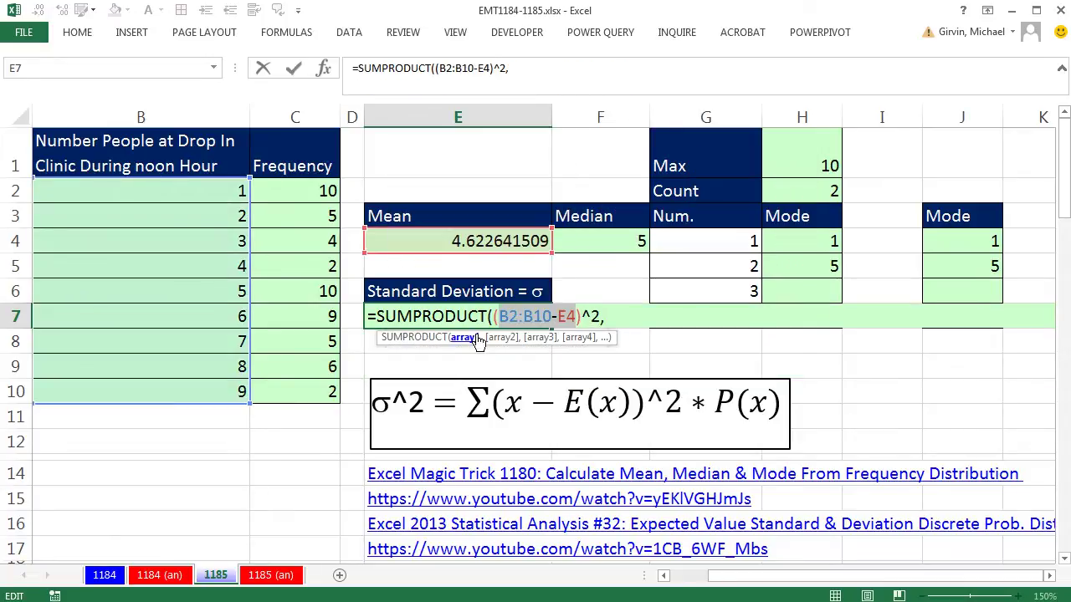
pyautogui.press('F9')
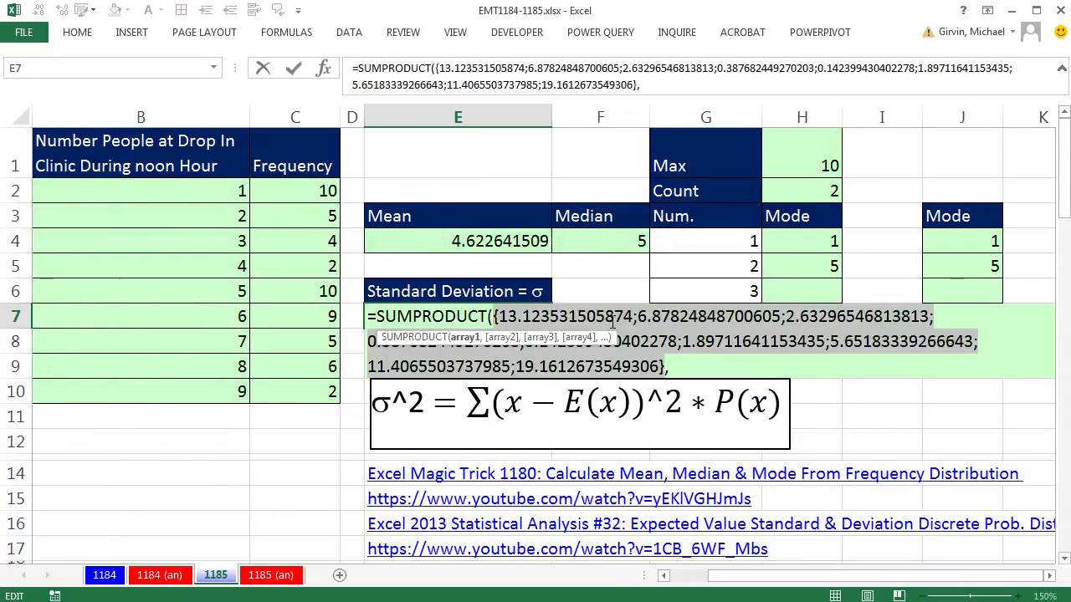
pyautogui.hotkey('ctrl', 'z')
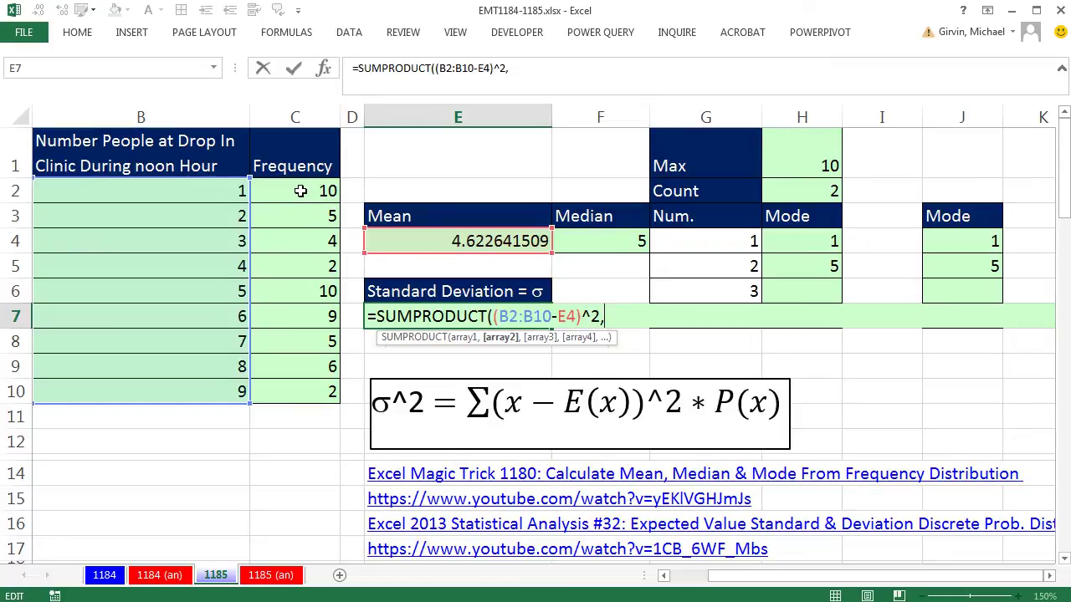
# Add C2:C10/SUM(C2:C10) as SUMPRODUCT's second array and select that part for evaluation
pyautogui.moveTo(300, 191); pyautogui.dragTo(313, 401)
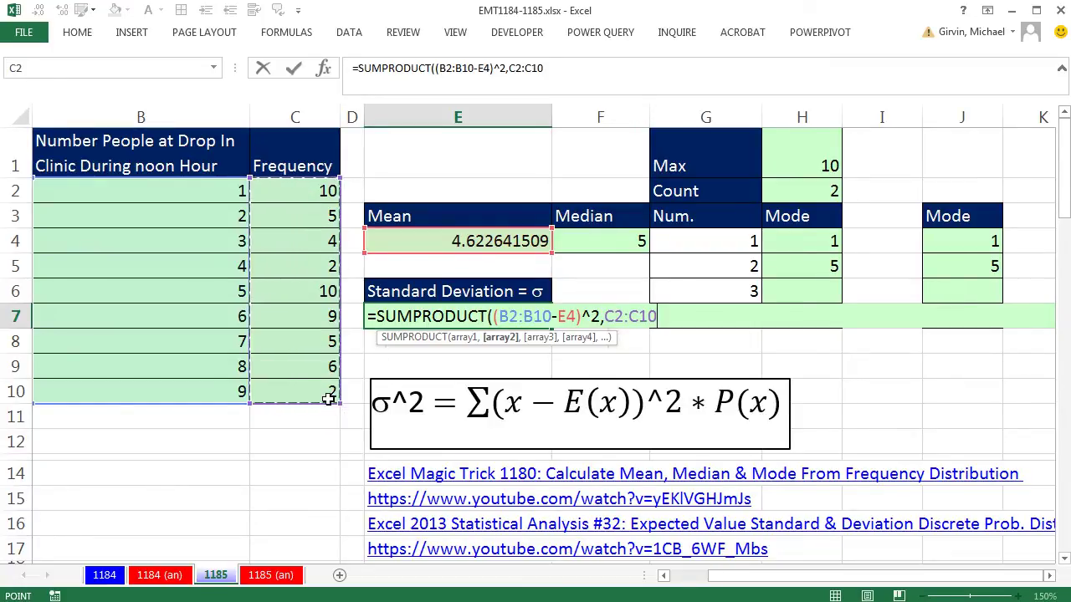
pyautogui.write('/sum')
pyautogui.press('Tab')
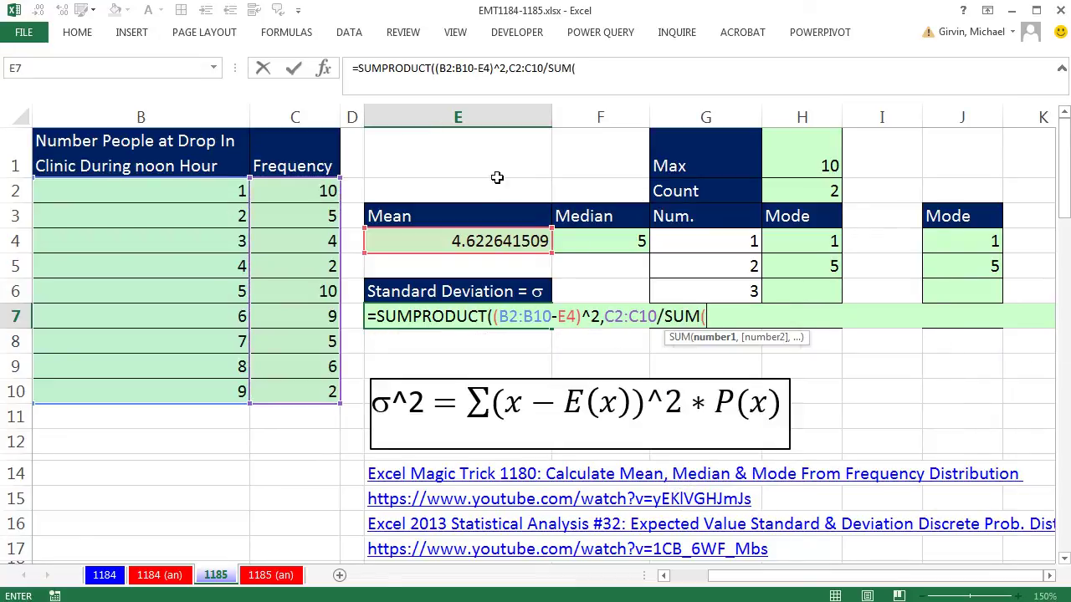
pyautogui.moveTo(311, 189); pyautogui.dragTo(311, 393)
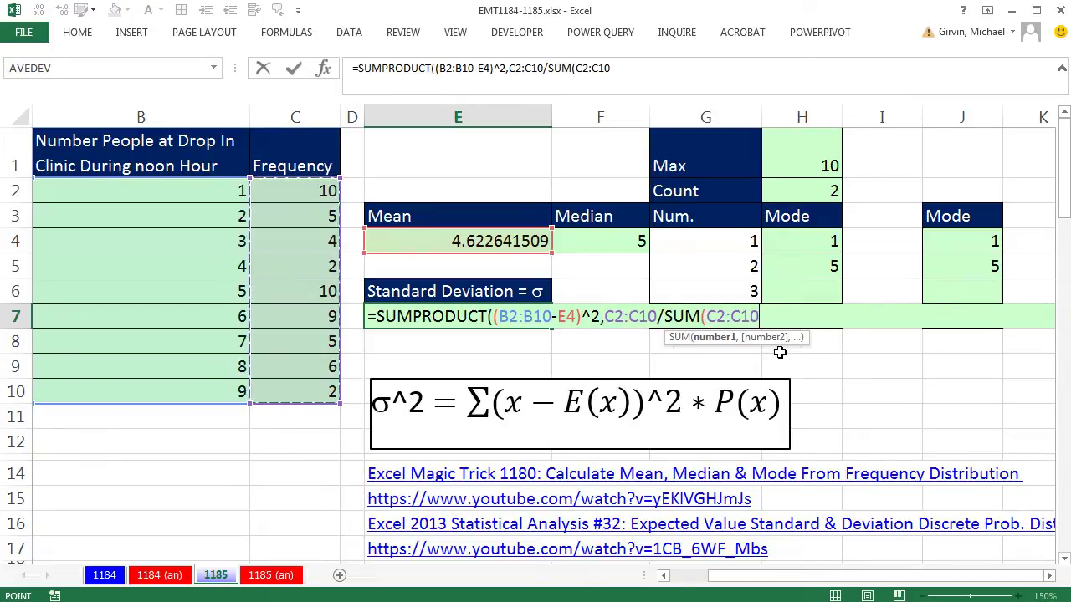
pyautogui.write(')')
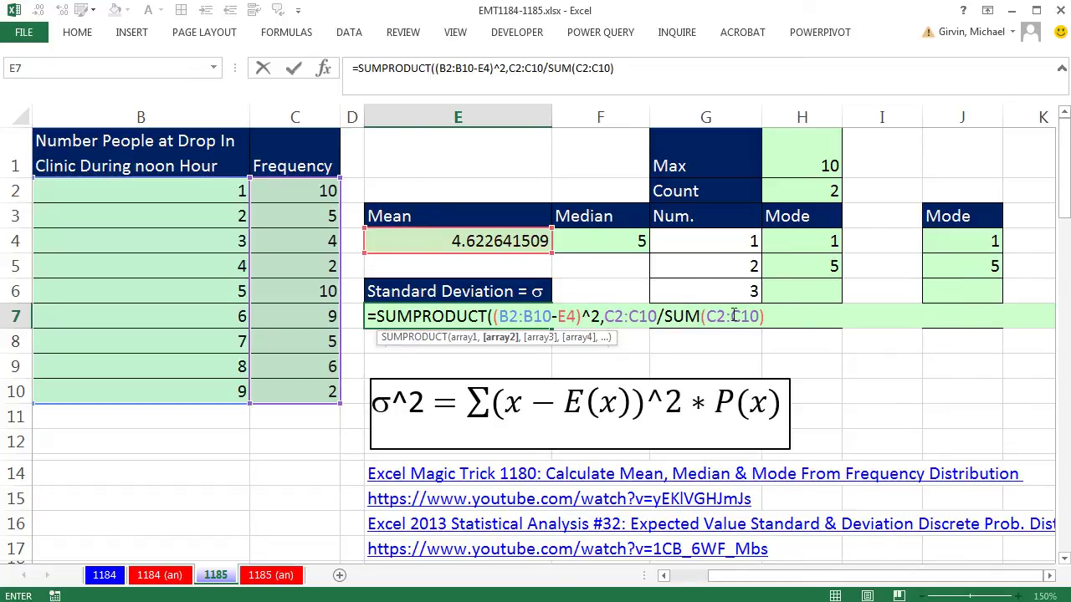
pyautogui.moveTo(763, 315); pyautogui.dragTo(604, 316)
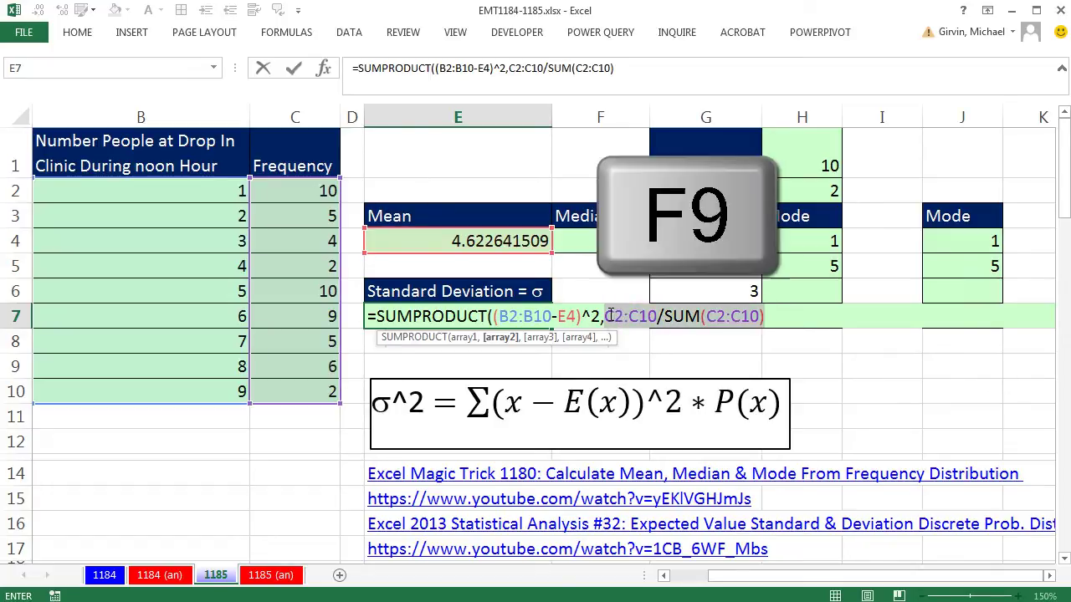
# Preview the probabilities with F9, undo back to references, then enter the formula showing 6.23495906
pyautogui.press('F9')
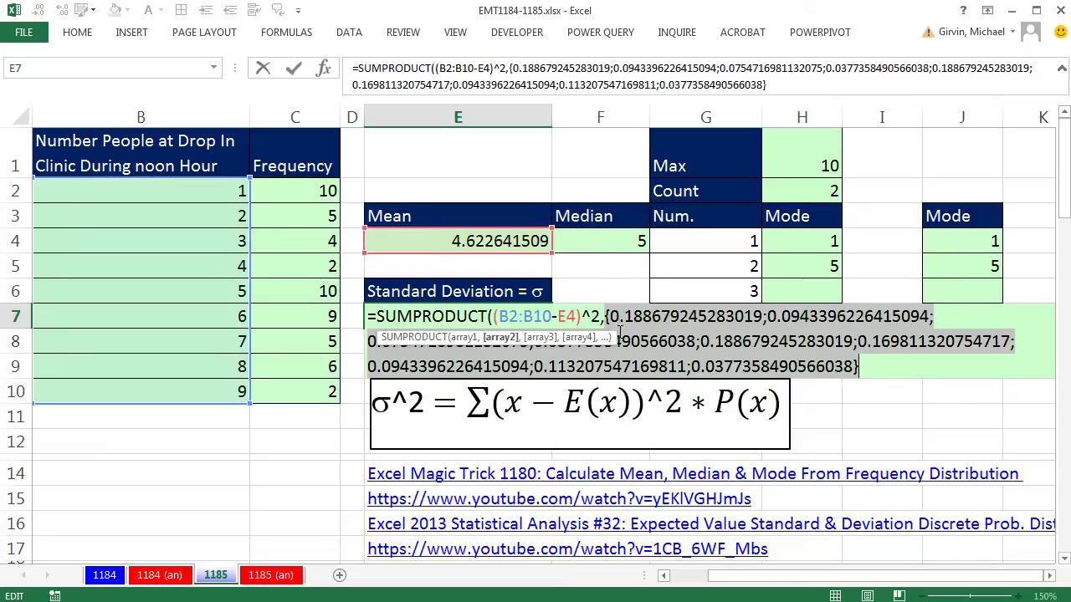
pyautogui.moveTo(611, 338); pyautogui.dragTo(718, 370)
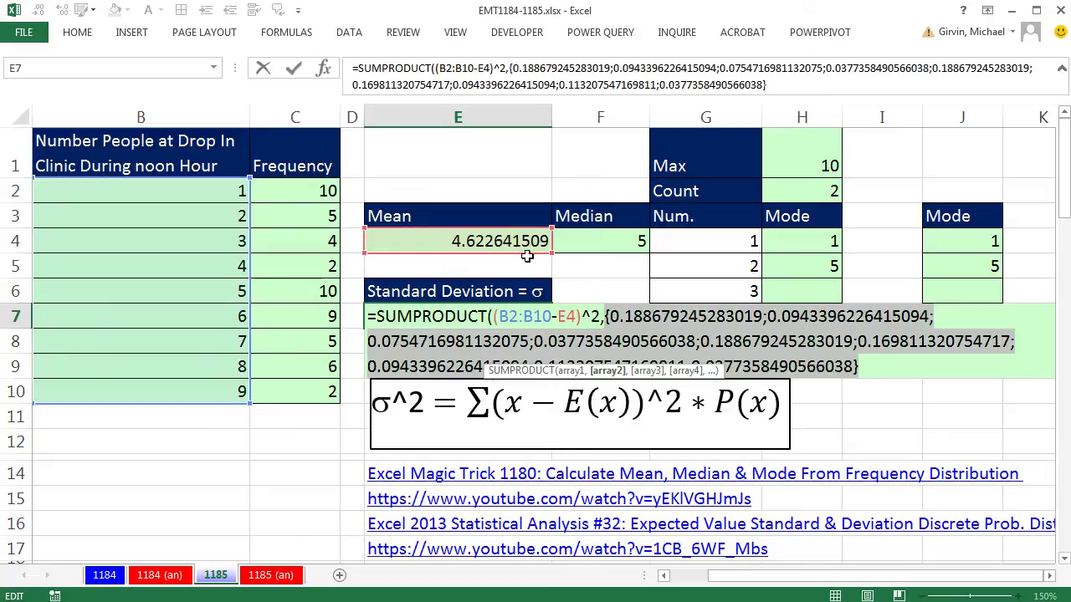
pyautogui.hotkey('ctrl', 'z')
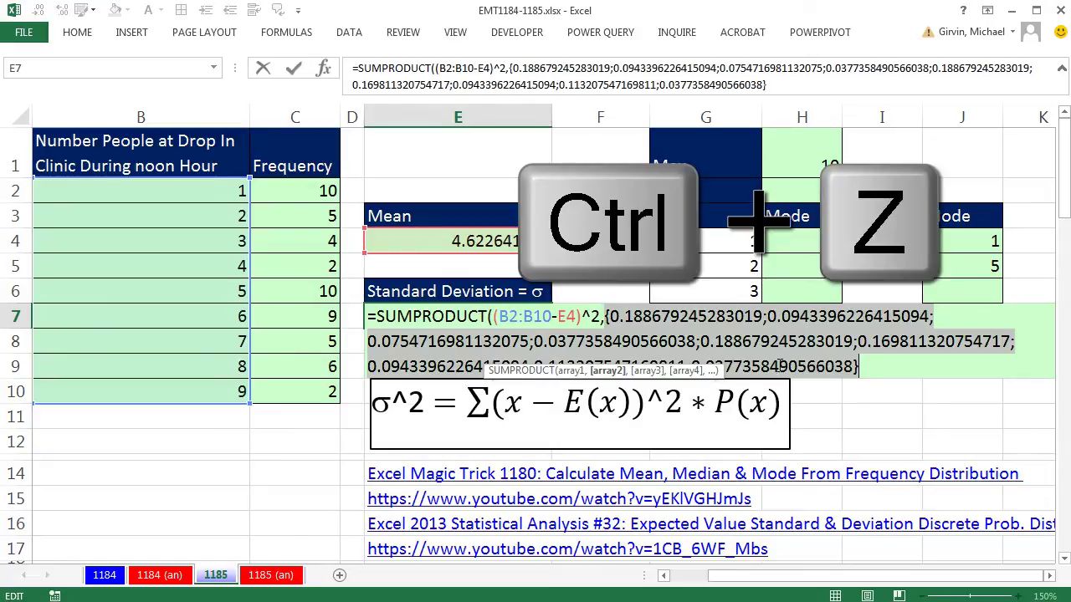
pyautogui.hotkey('ctrl', 'z')
pyautogui.click(807, 315)
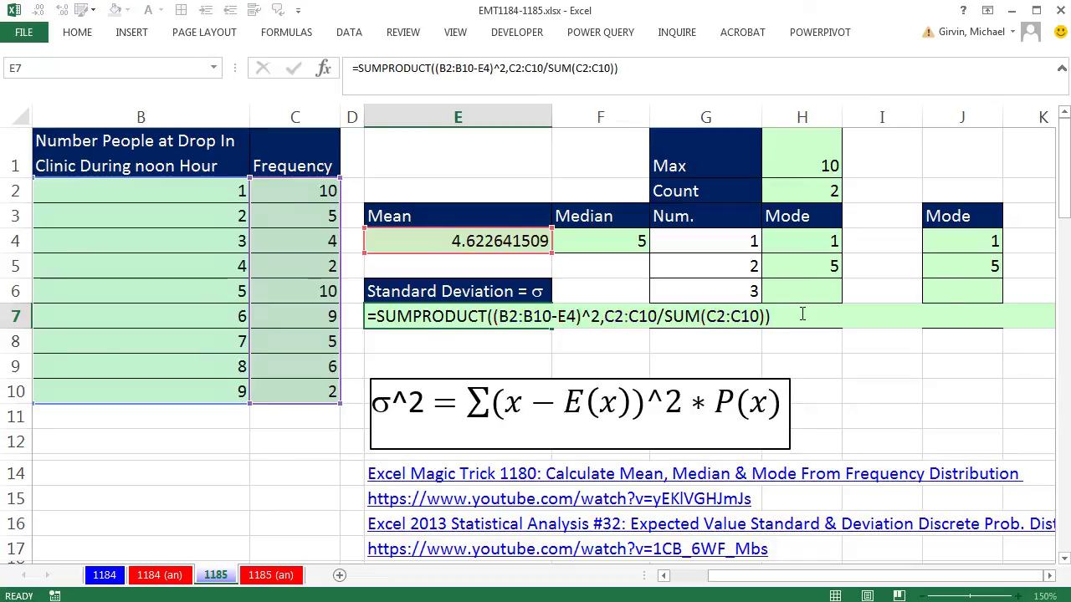
pyautogui.press('Return')
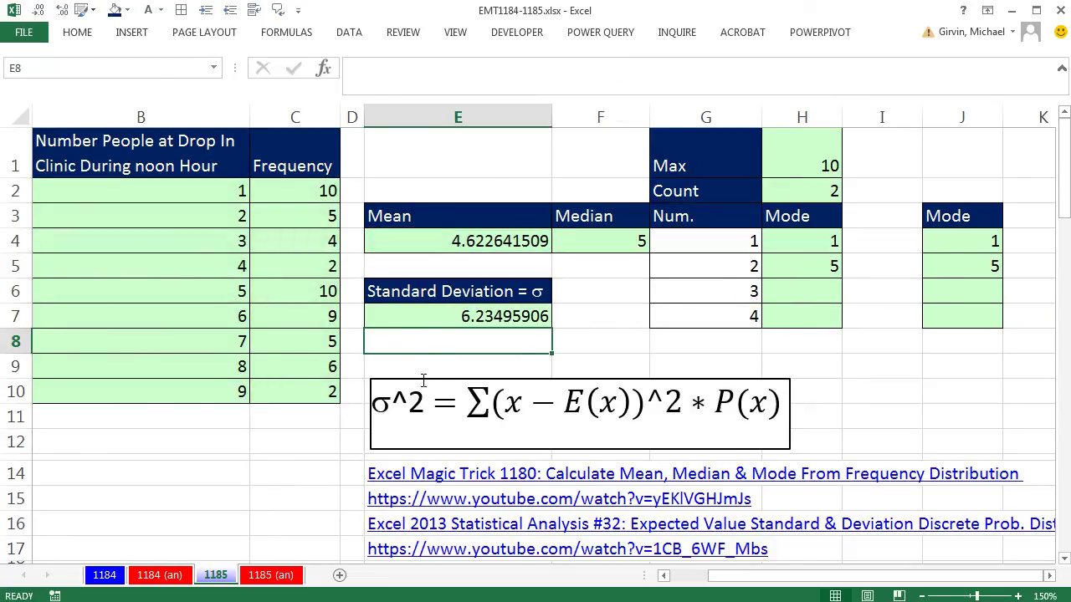
# Wrap E7's formula in SQRT so it returns the standard deviation 2.49699
pyautogui.click(421, 317)
pyautogui.press('F2')
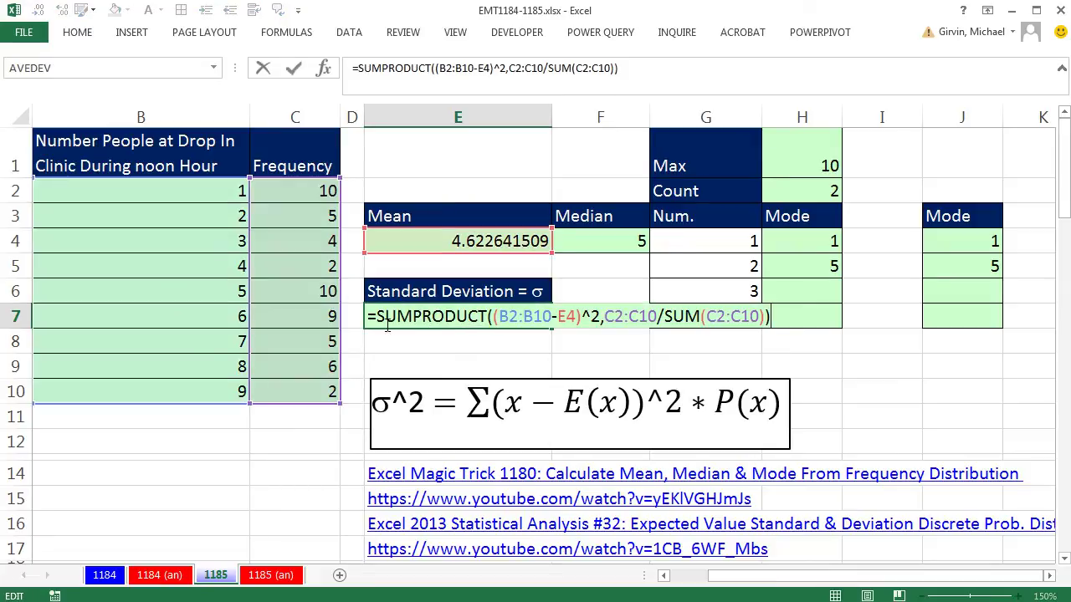
pyautogui.write('sqr')
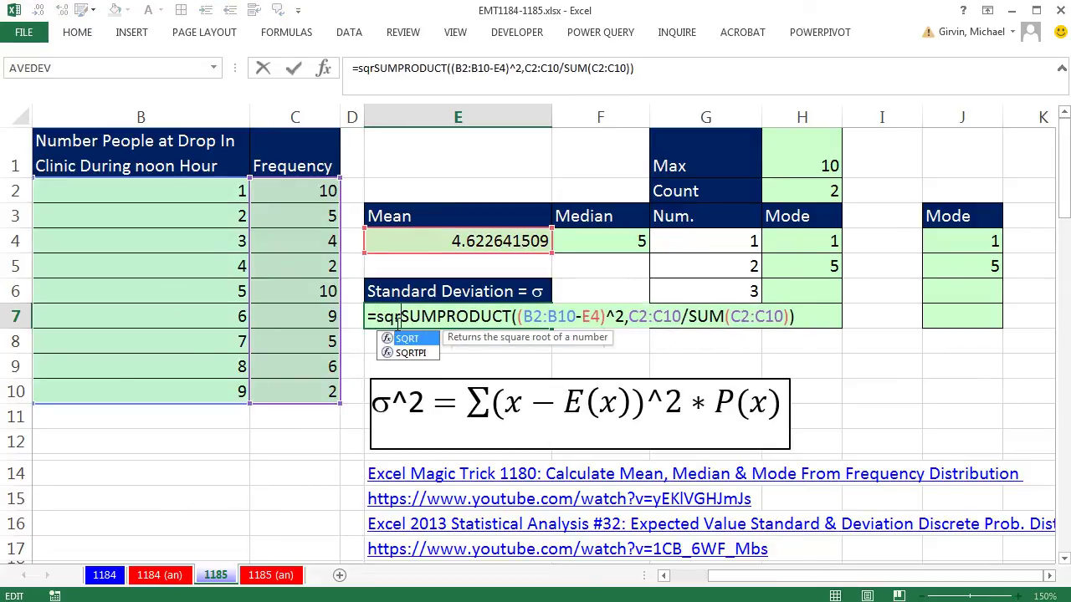
pyautogui.press('Tab')
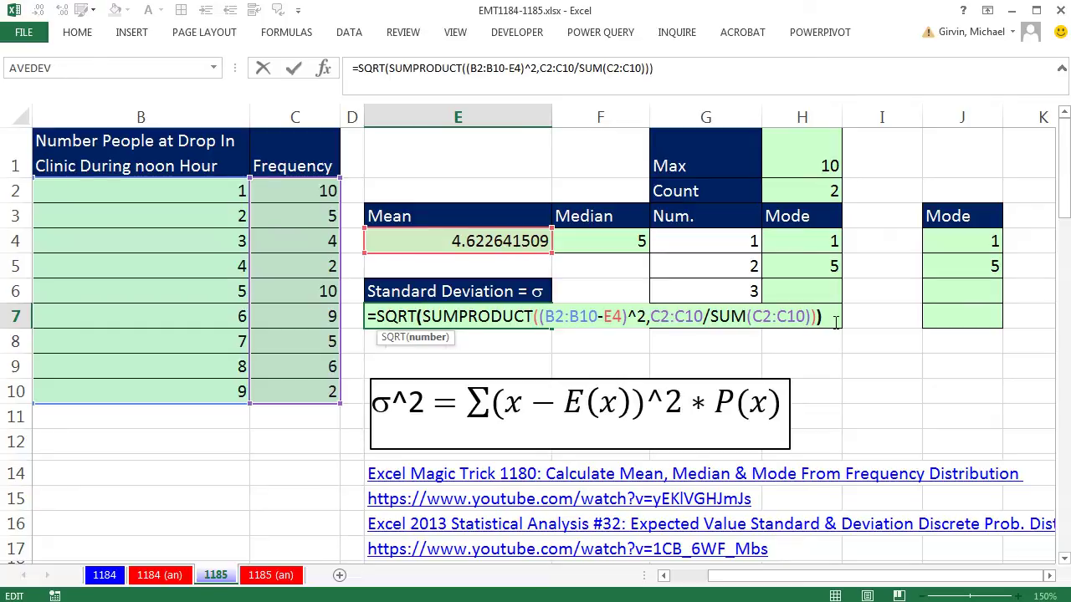
pyautogui.press('Return')
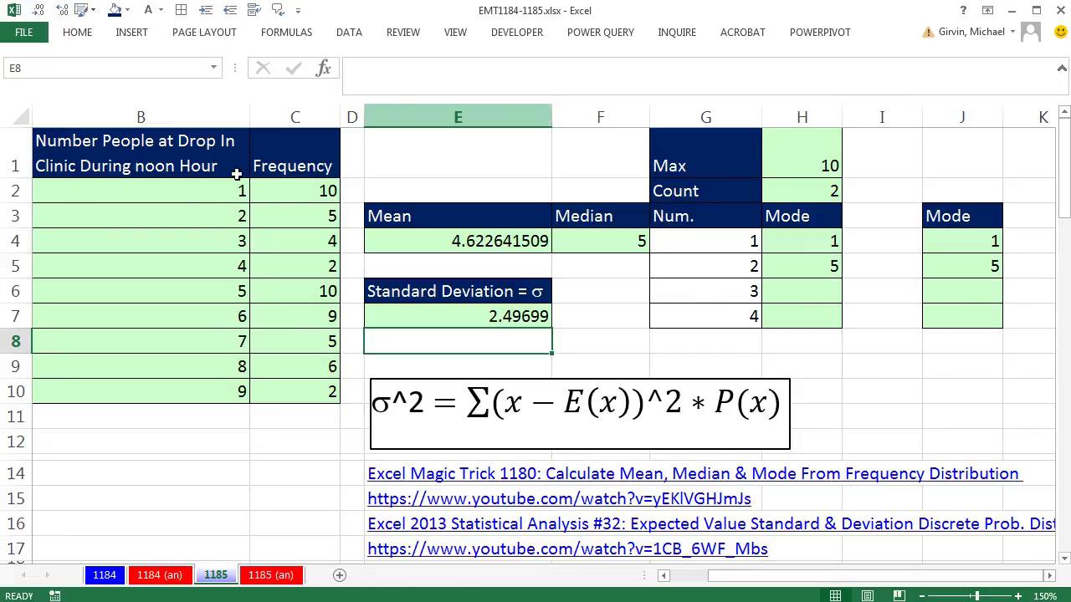
pyautogui.doubleClick(458, 315)
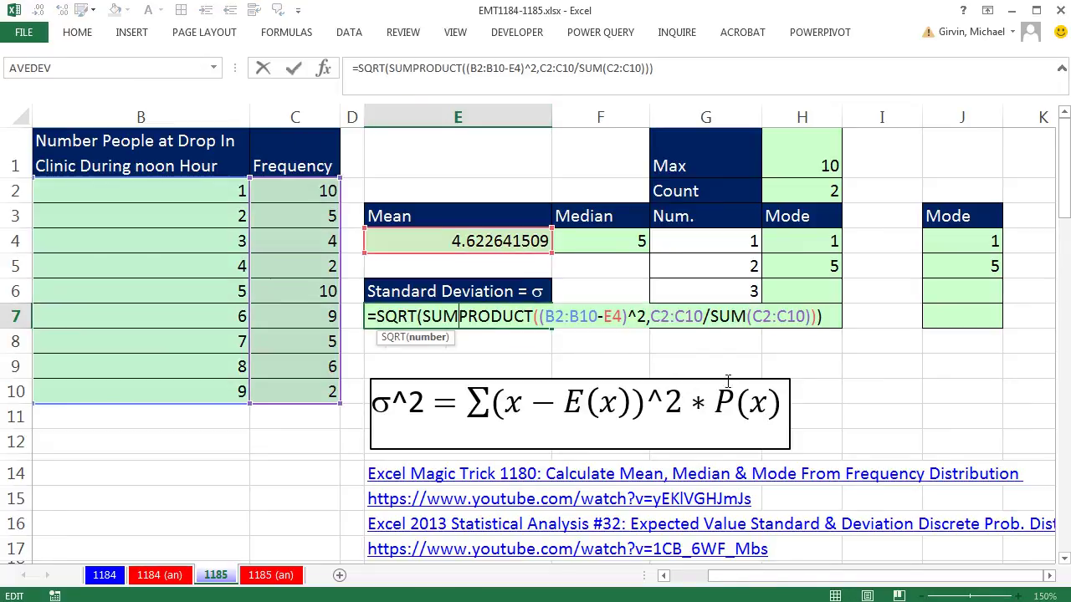